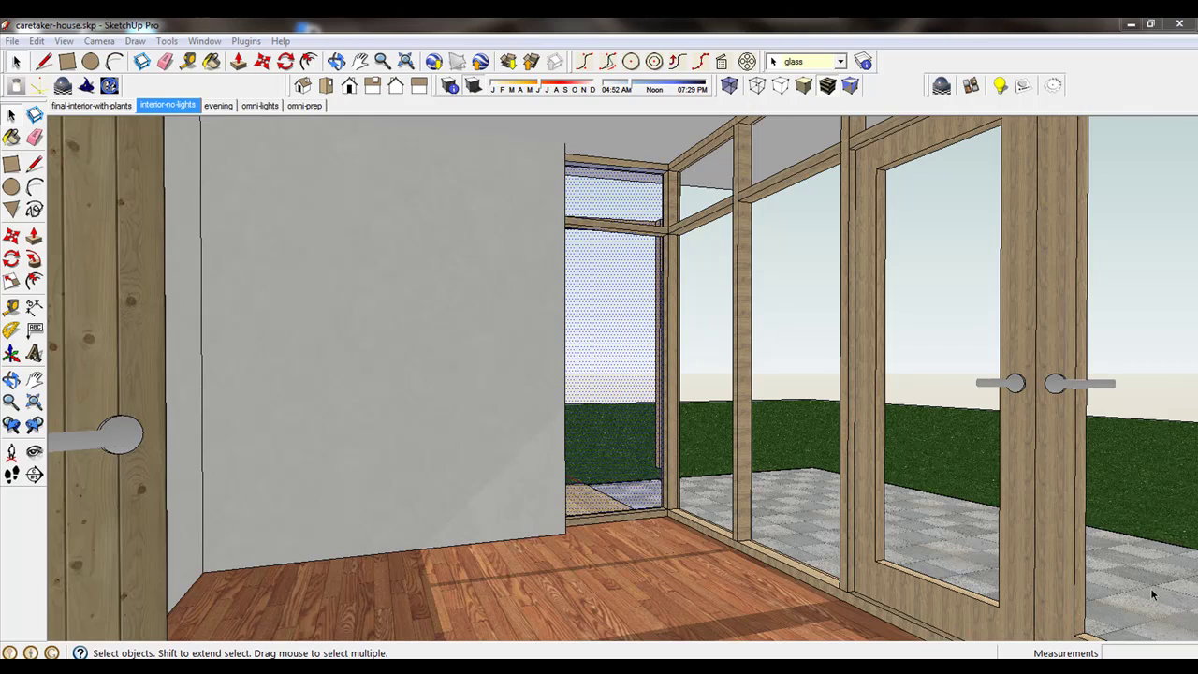
Switch the viewport to the final-interior-with-plants scene.
click(115, 106)
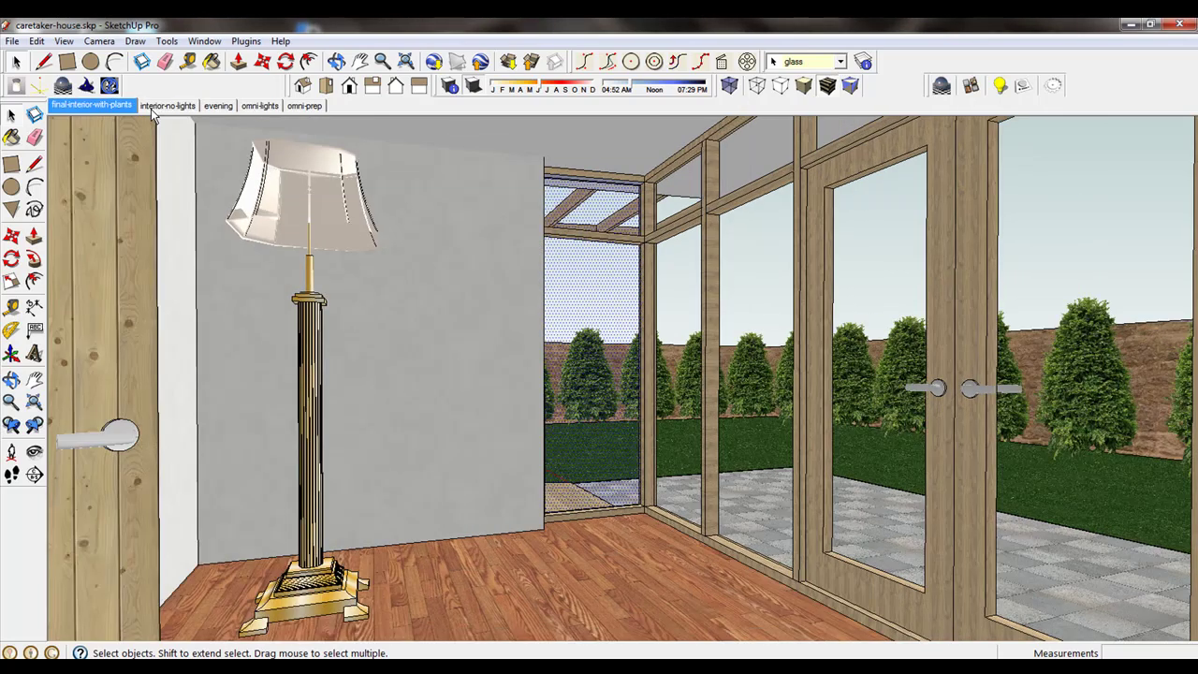
On interior-no-lights, set the glass to Reflection 10 and Transparency 90, then select the wood floor.
click(167, 106)
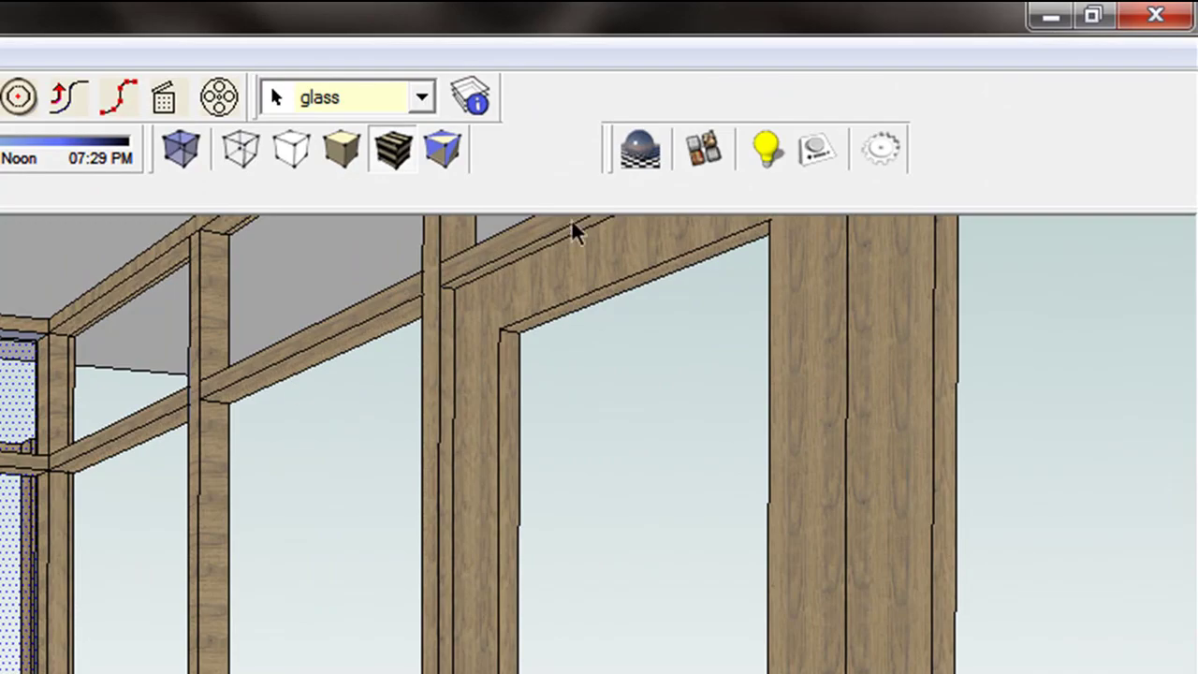
click(707, 148)
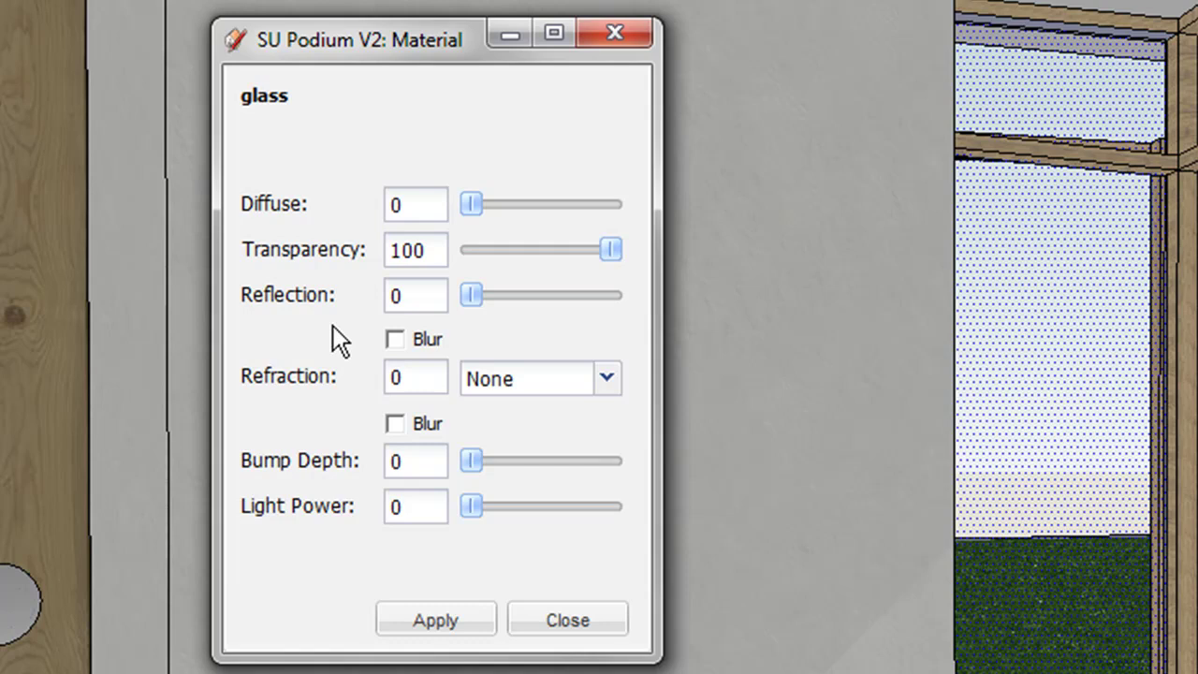
double_click(414, 293)
text(10)
double_click(433, 251)
text(90)
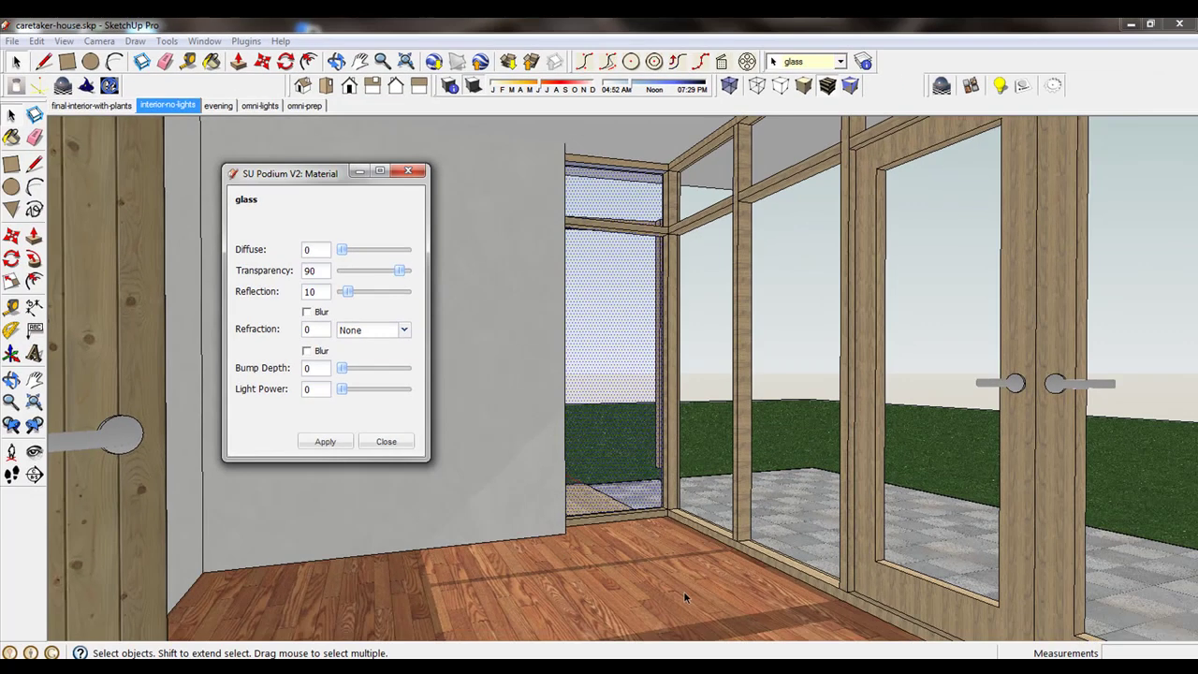
click(684, 591)
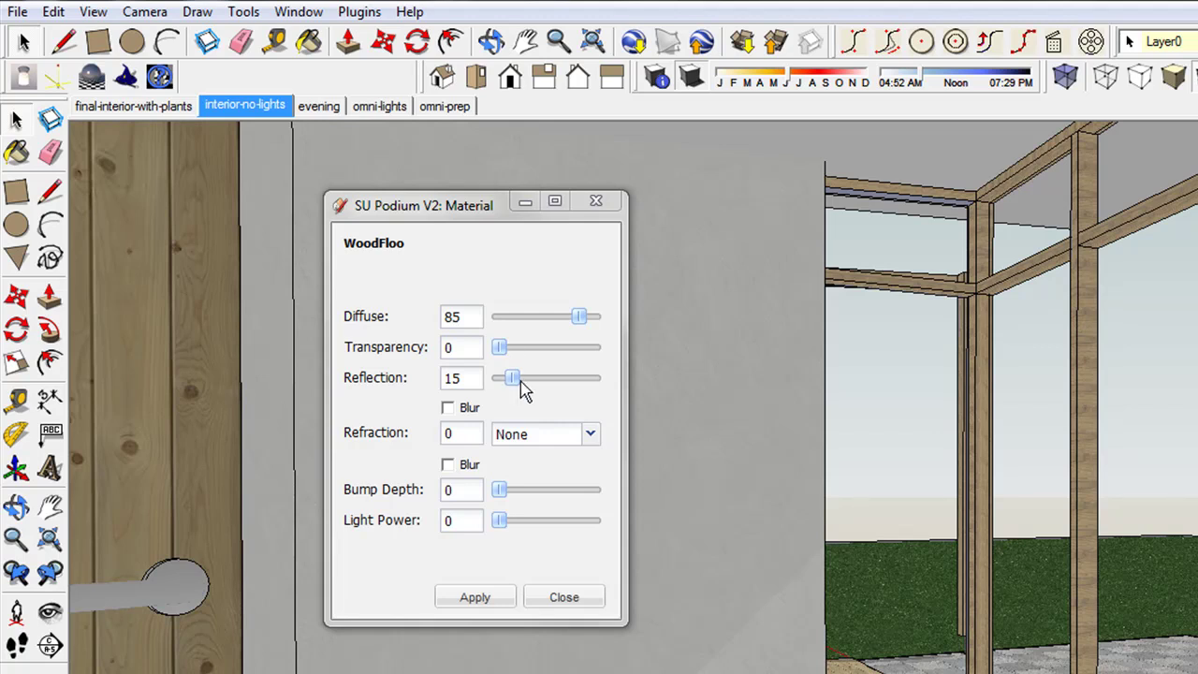
Apply Diffuse 90 and Reflection 10 to the WoodFloo Podium material and close its settings.
drag(578, 316, 606, 315)
drag(512, 378, 502, 382)
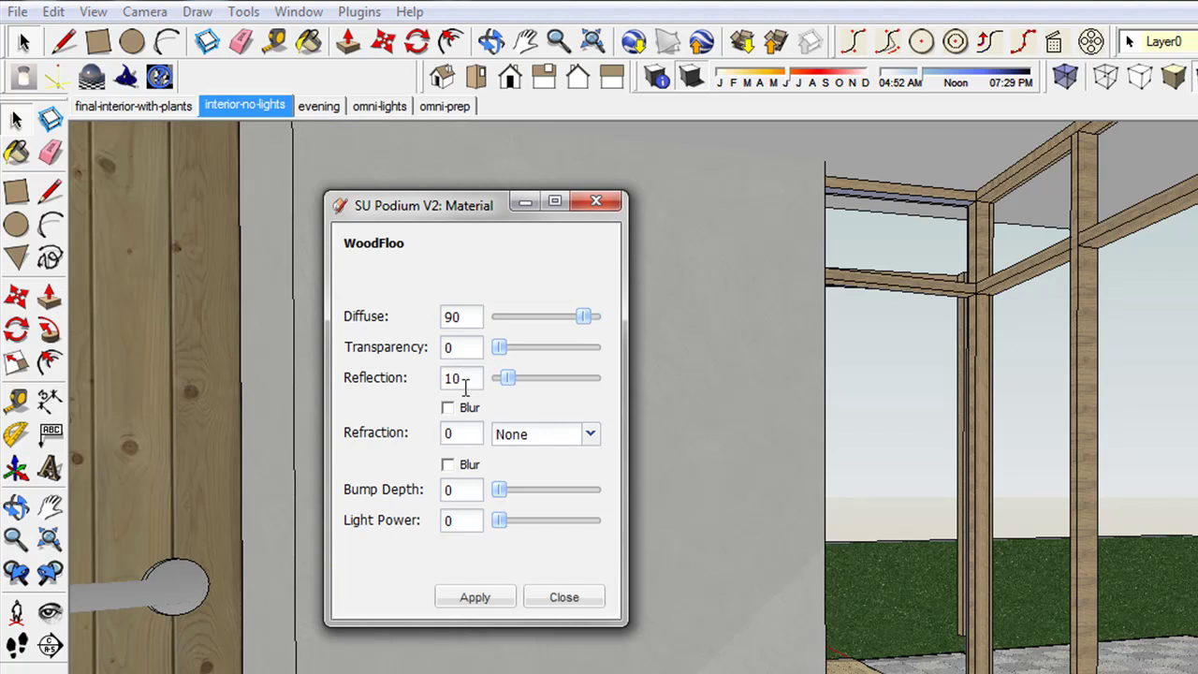
double_click(459, 378)
click(497, 597)
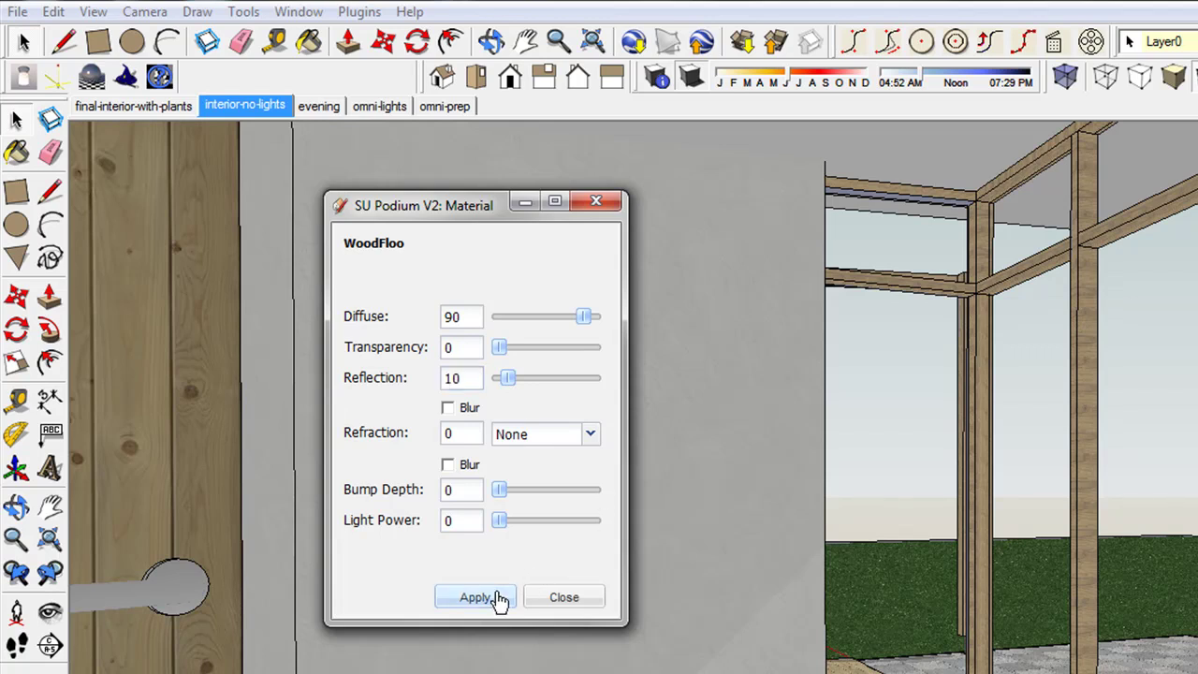
click(587, 597)
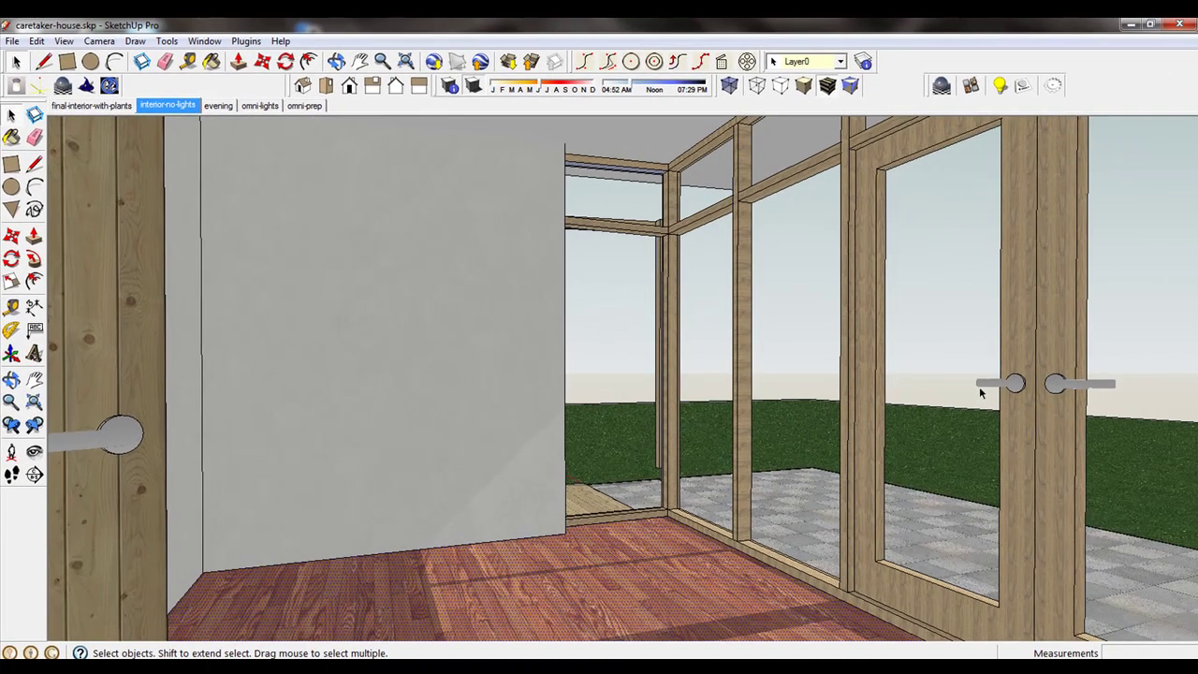
Drill into the nested door and handle groups and select all the handle geometry.
double_click(1008, 384)
click(1016, 386)
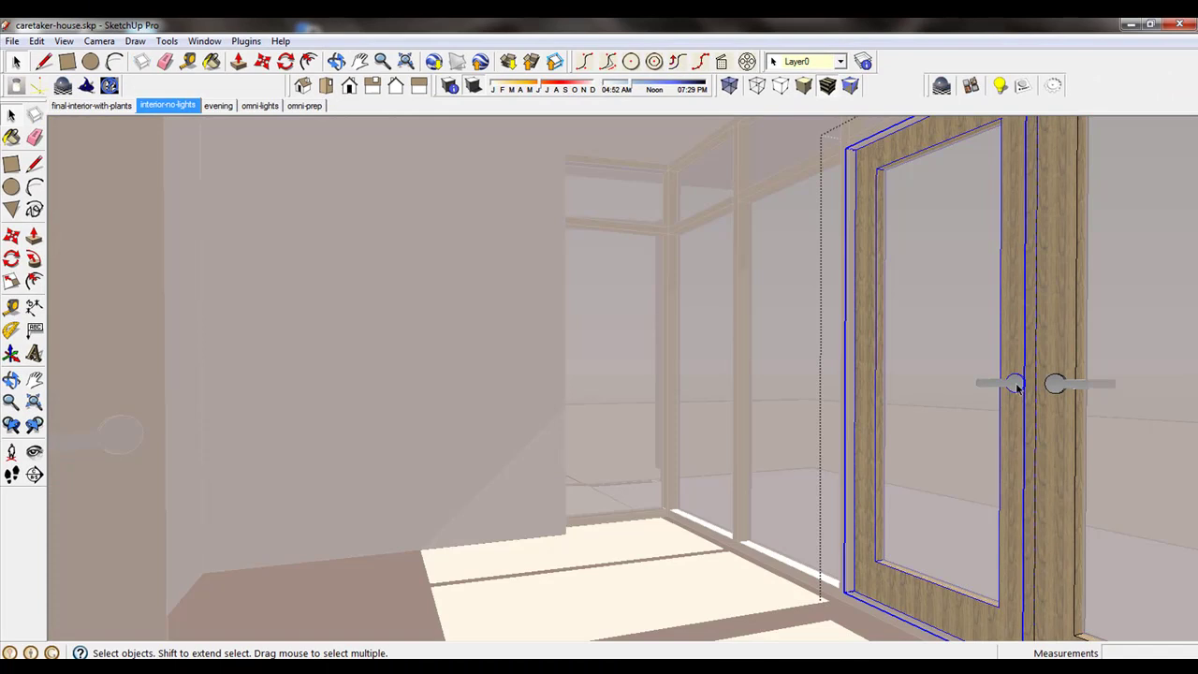
double_click(1015, 386)
click(1016, 386)
double_click(1016, 386)
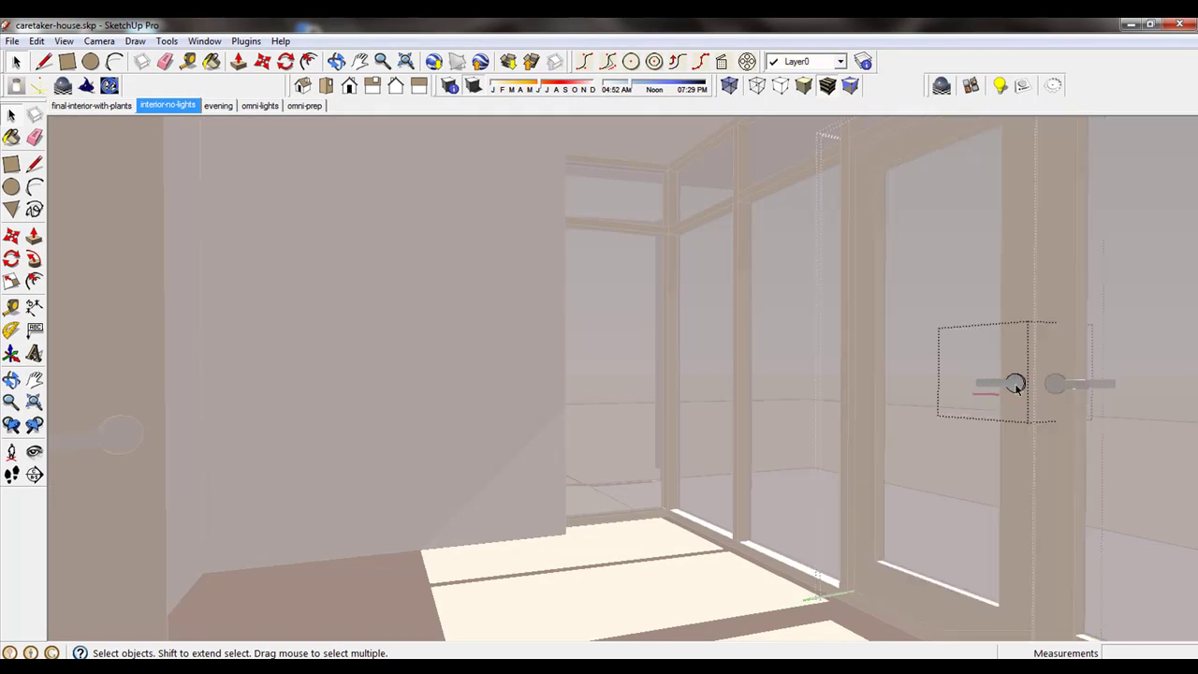
click(1016, 386)
double_click(1016, 386)
triple_click(1016, 386)
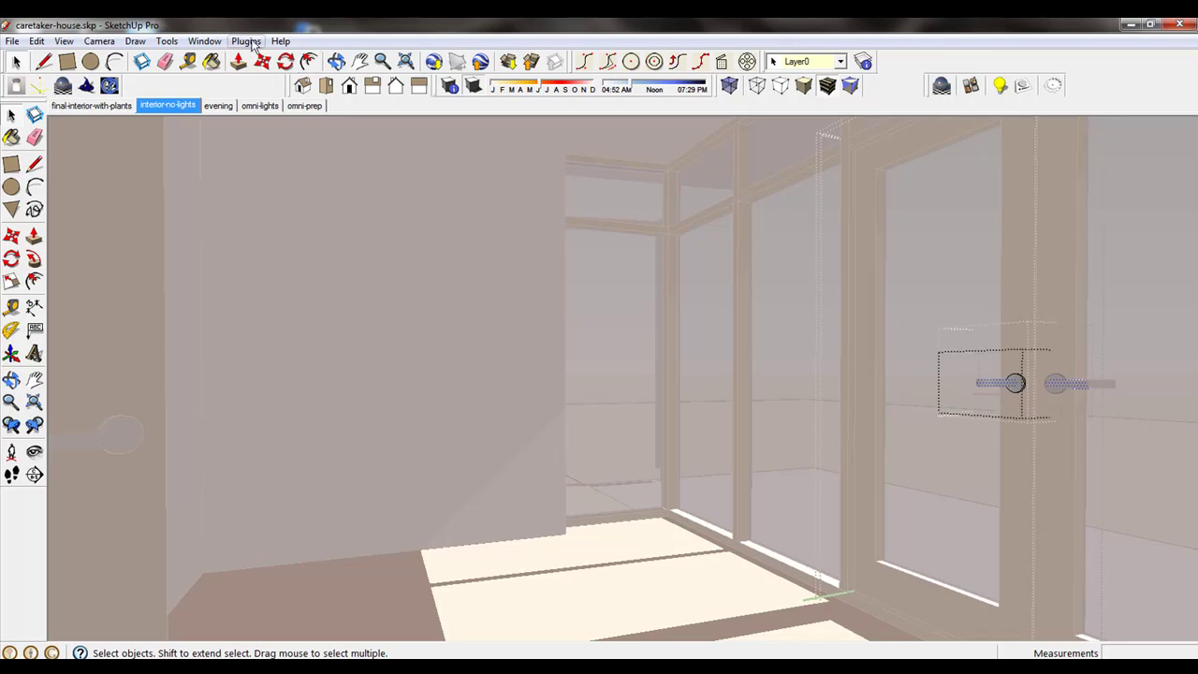
Sample the handle's LightGray material in the Materials browser and set its Podium Reflection to 100.
click(971, 85)
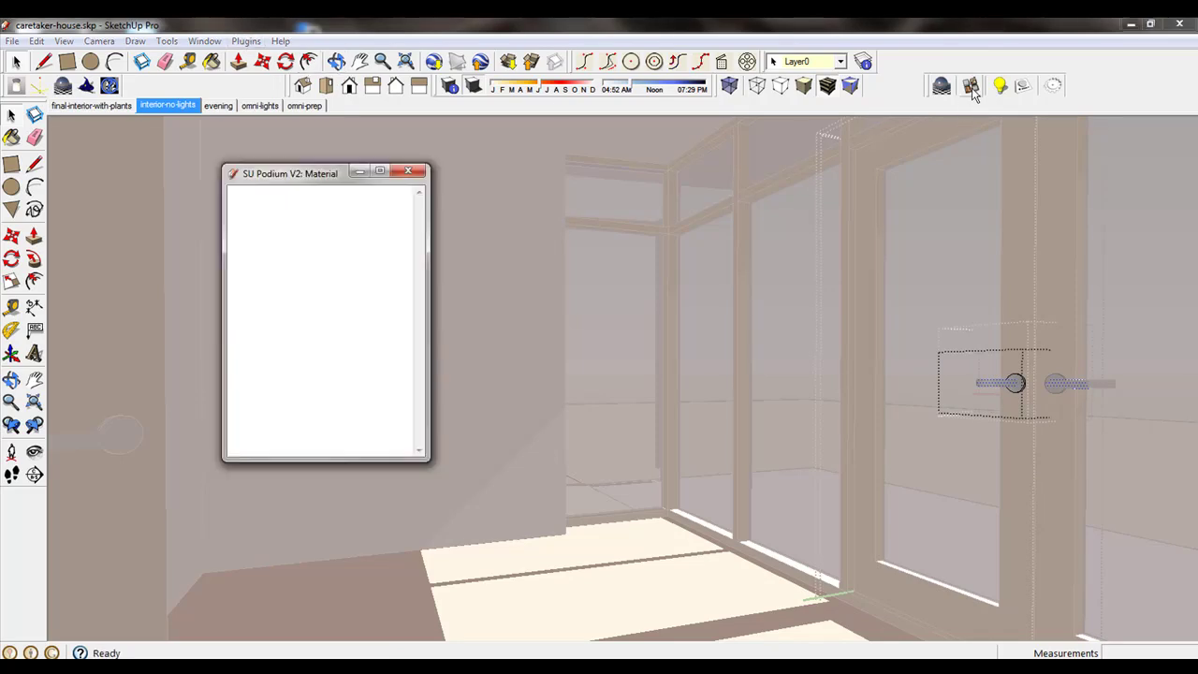
click(244, 42)
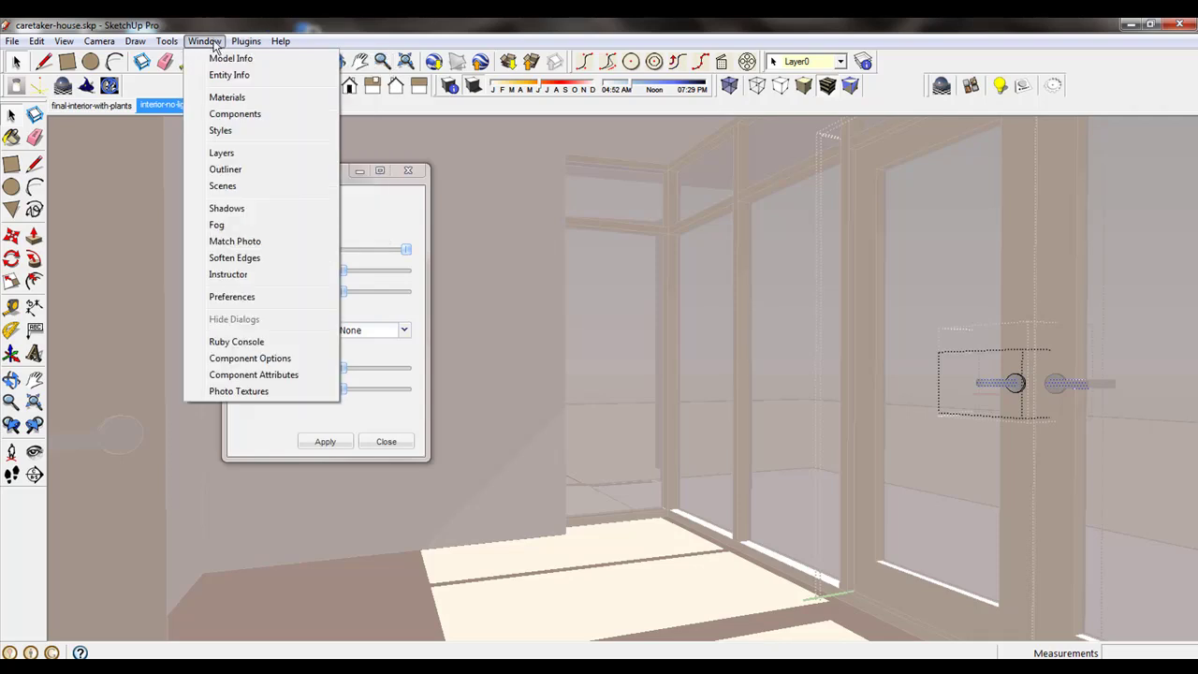
click(225, 97)
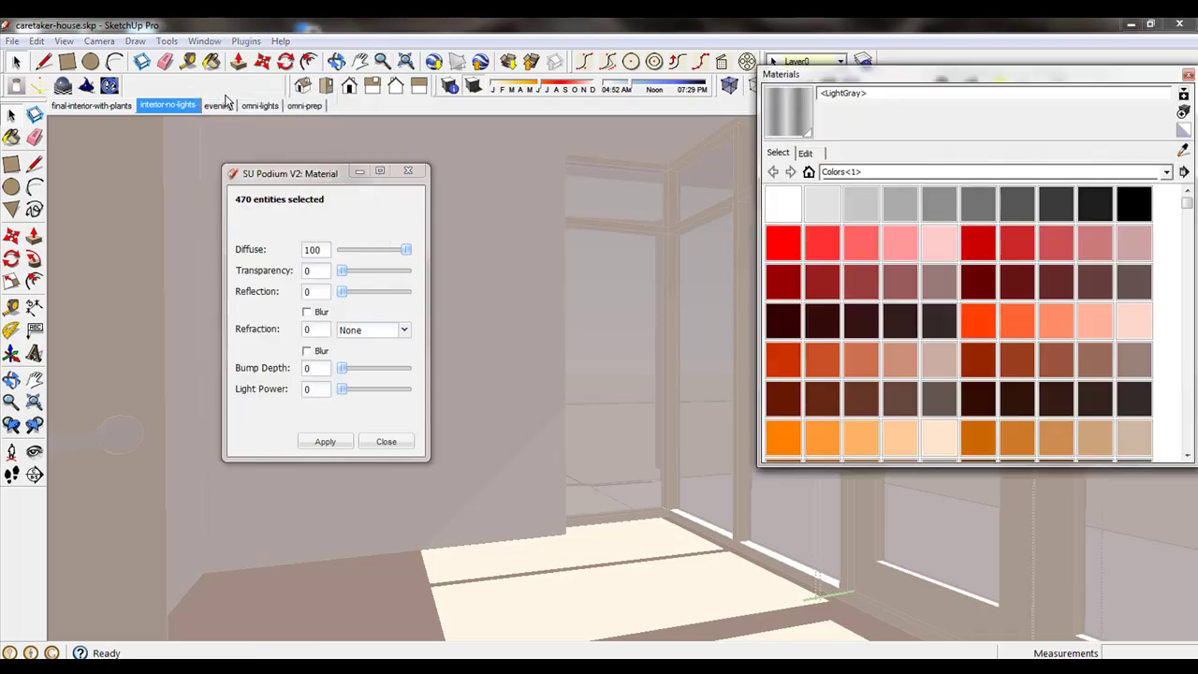
drag(1011, 75, 634, 102)
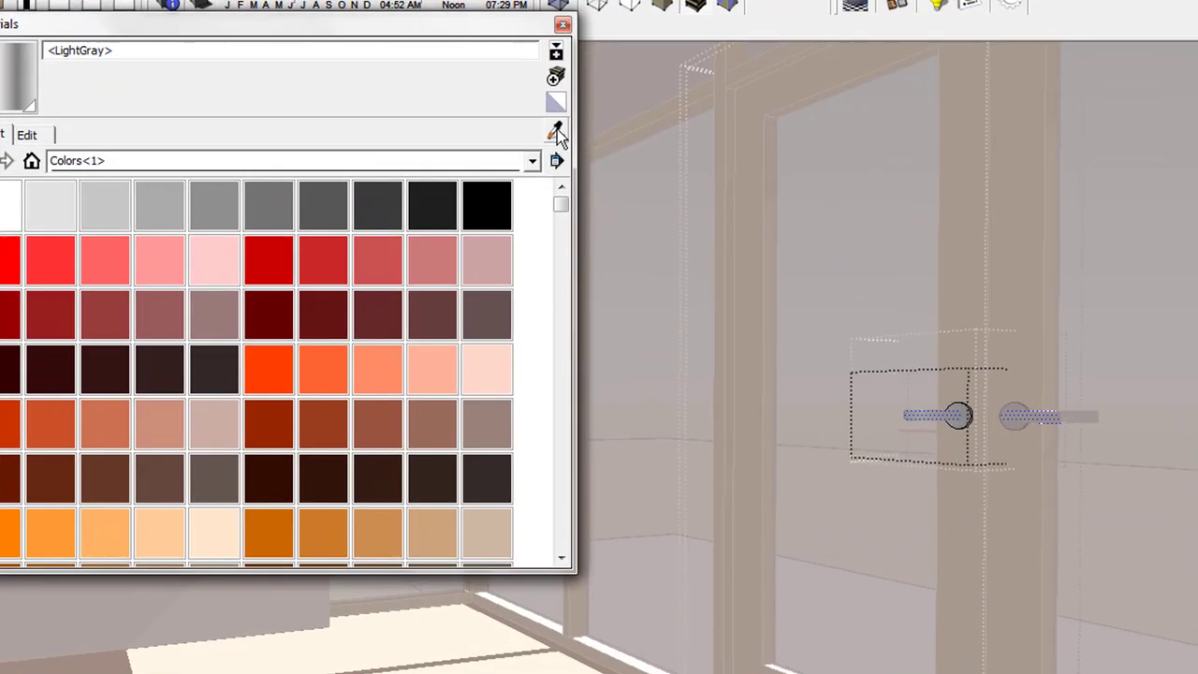
click(557, 134)
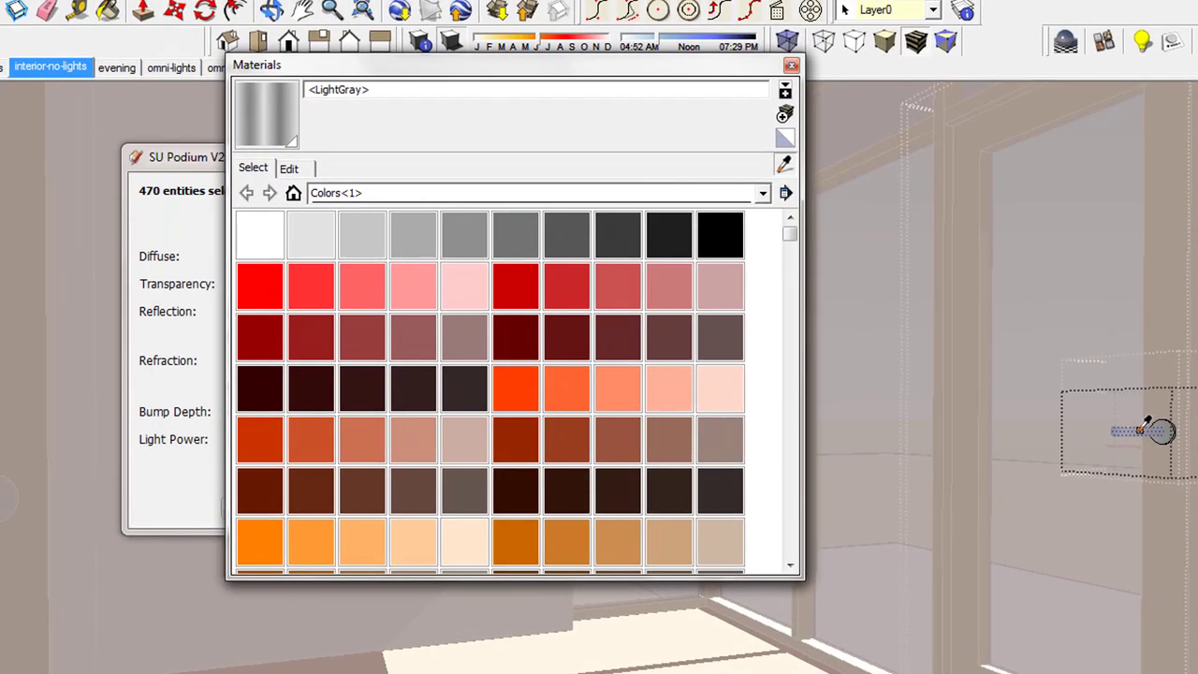
click(1091, 423)
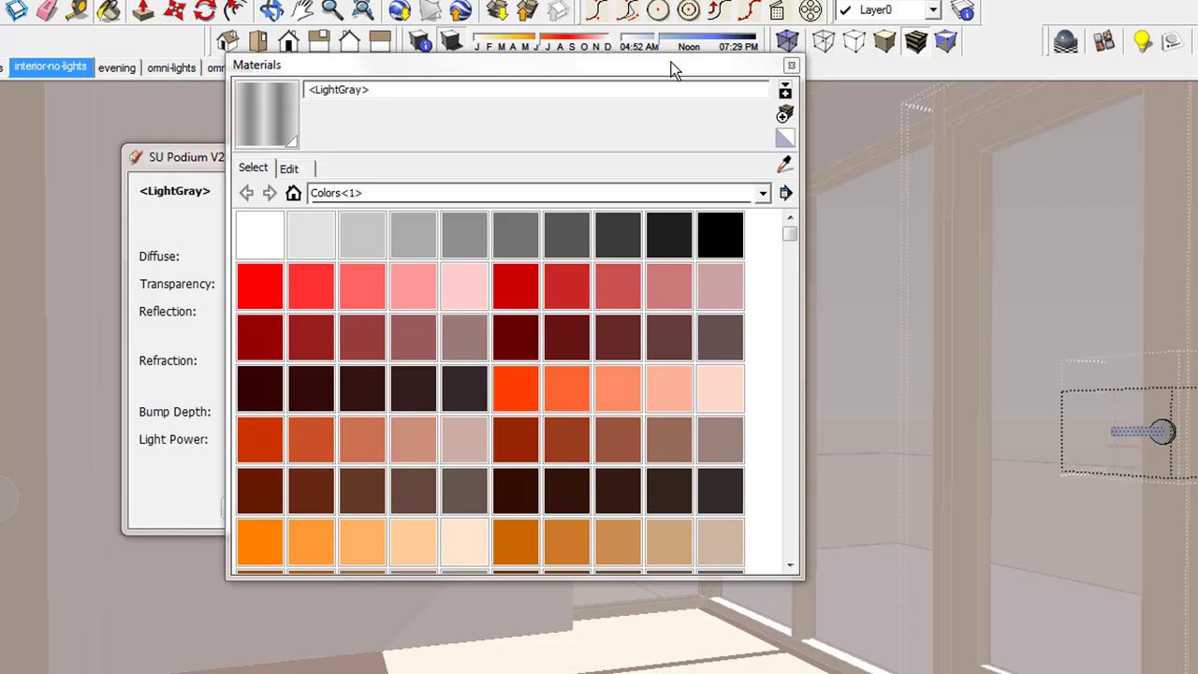
drag(694, 64, 863, 56)
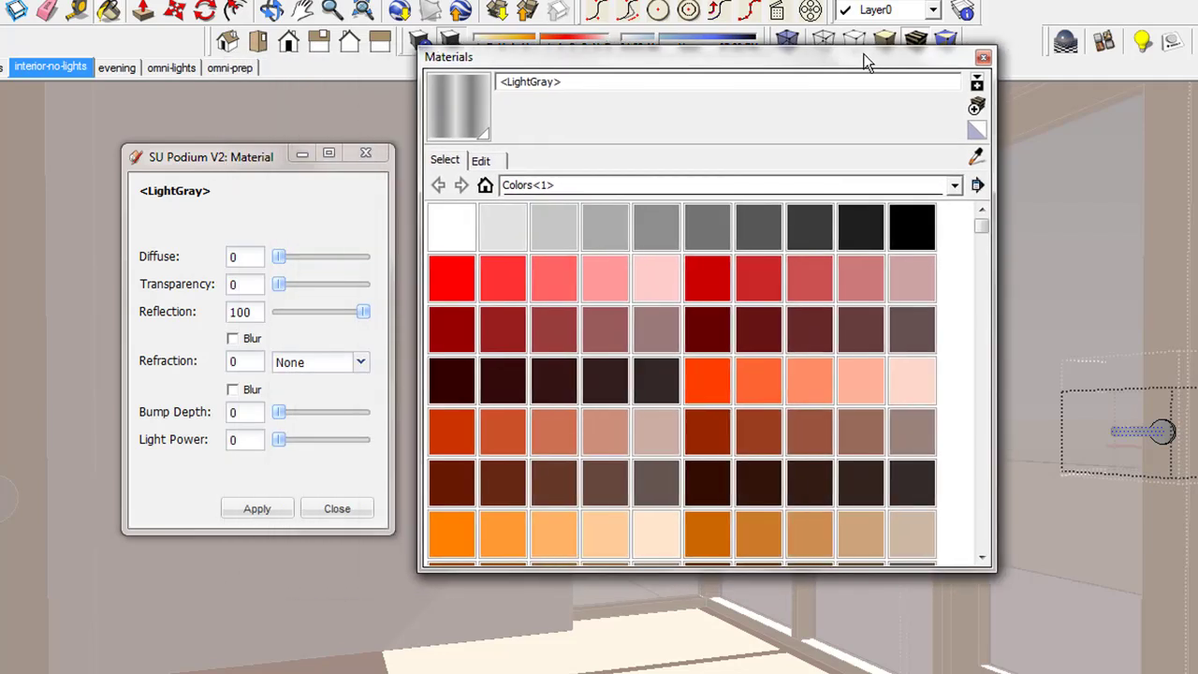
drag(364, 312, 391, 322)
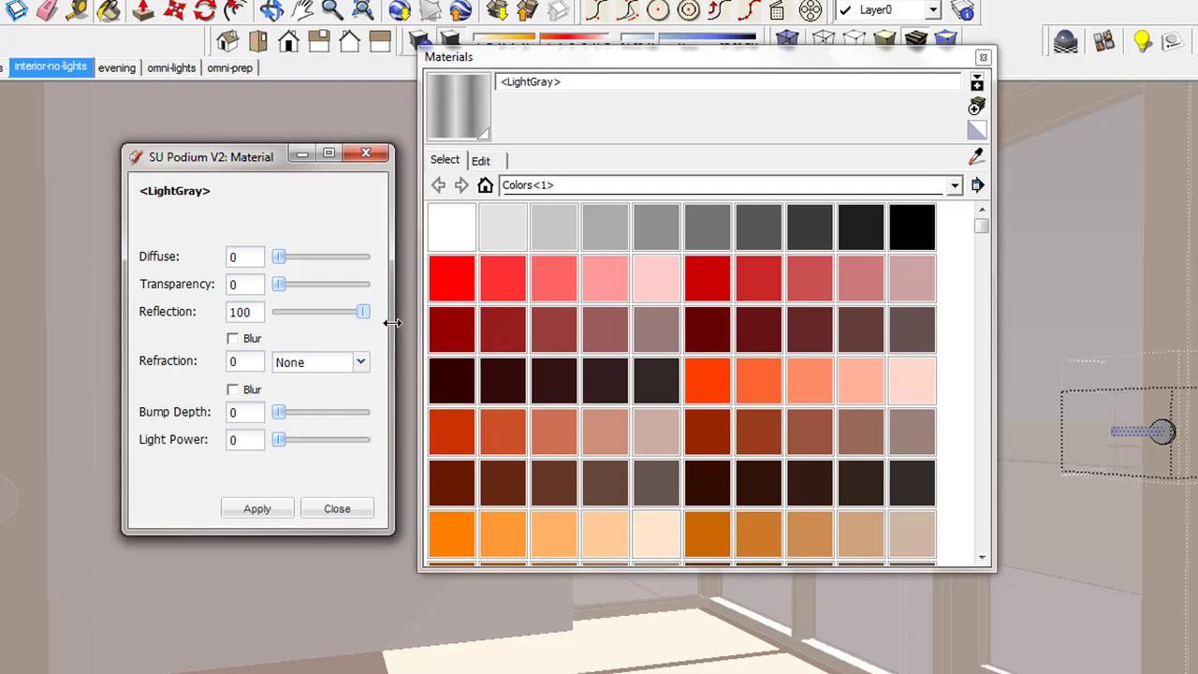
click(486, 186)
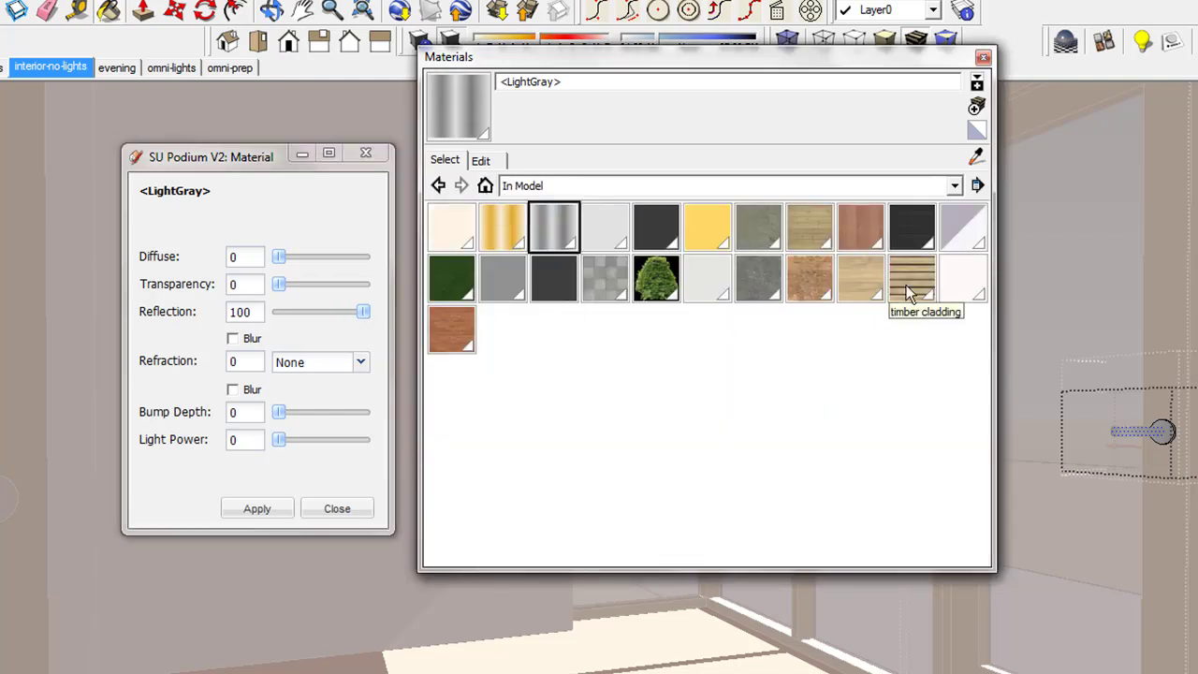
click(591, 225)
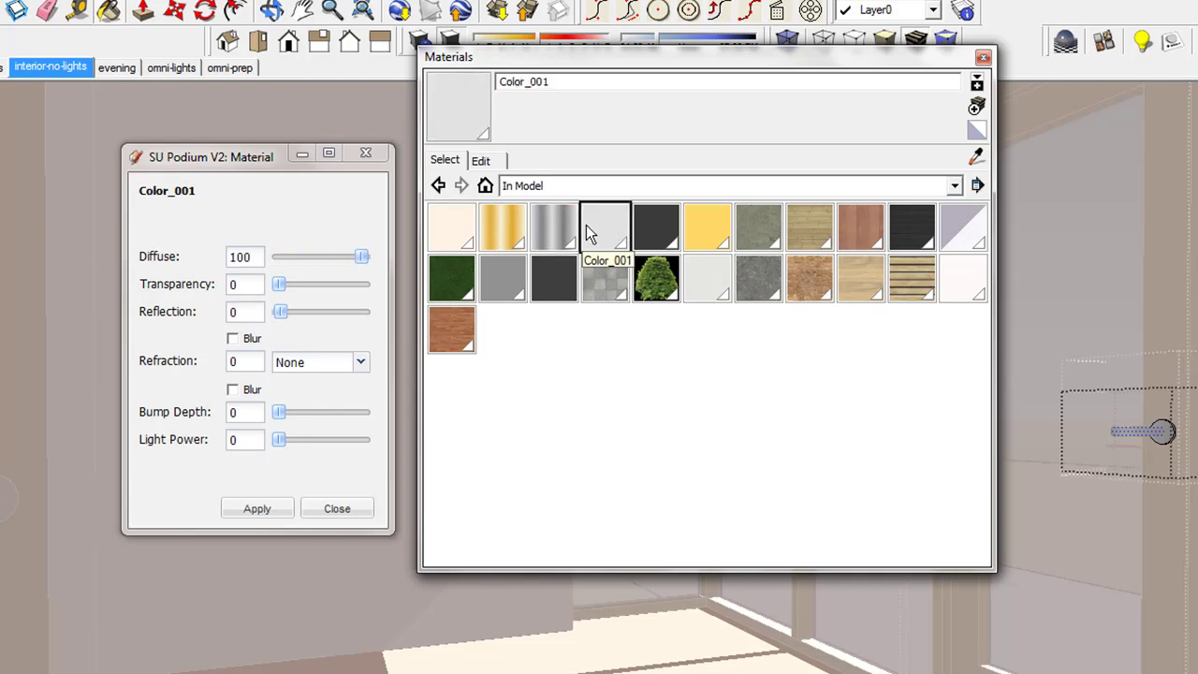
click(563, 224)
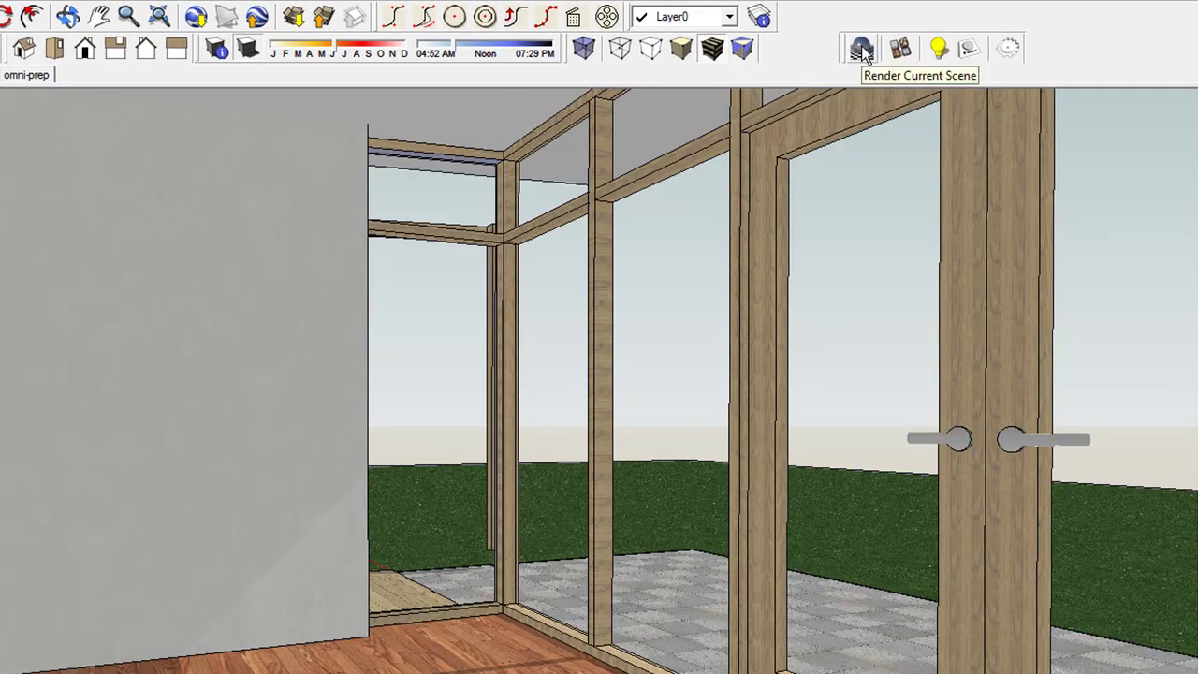
Set Podium Output dimensions to Viewport instead of 3040 x 1680 and confirm the options.
click(973, 49)
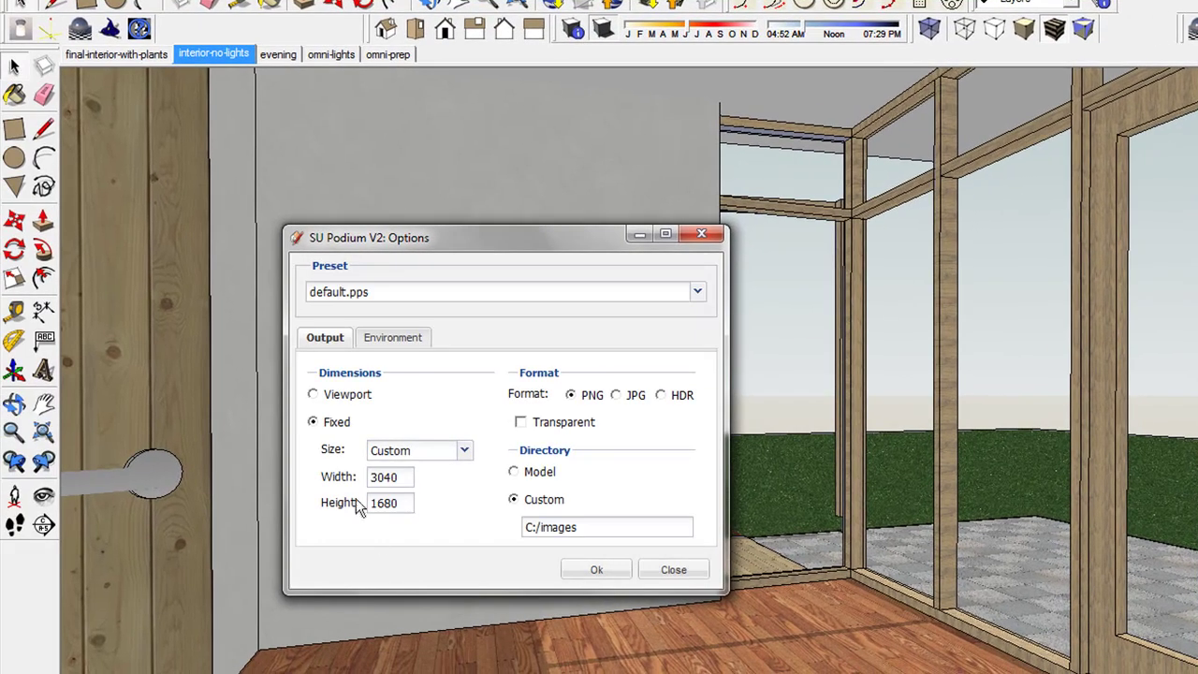
click(410, 341)
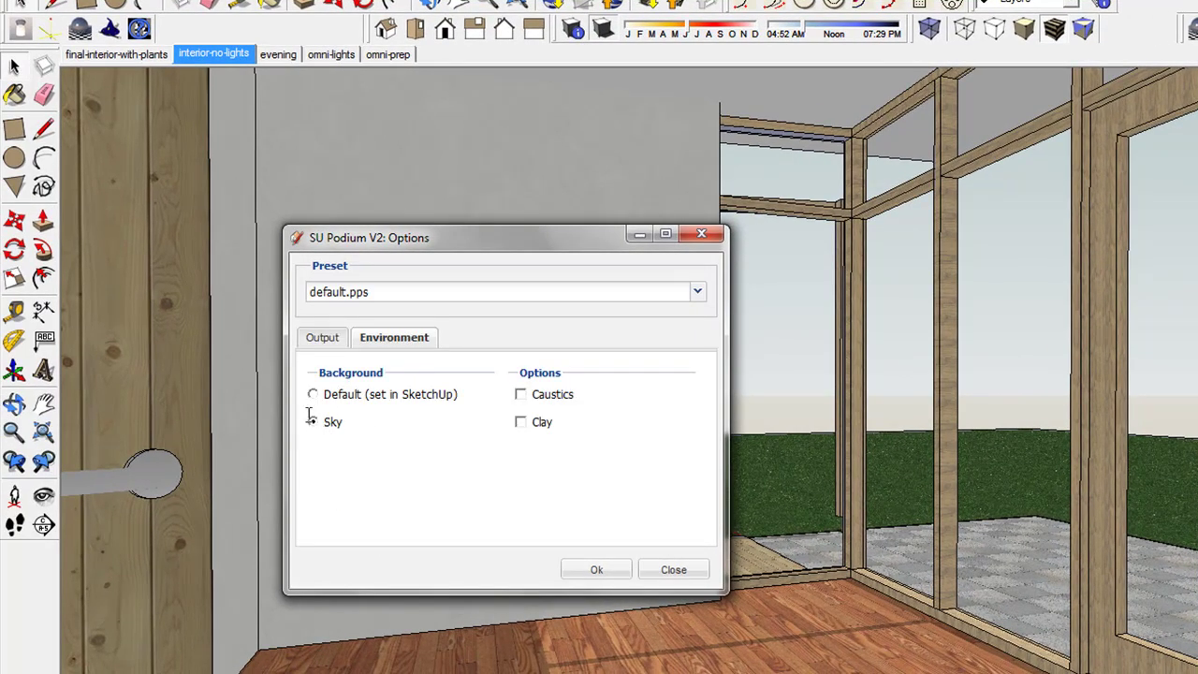
click(323, 339)
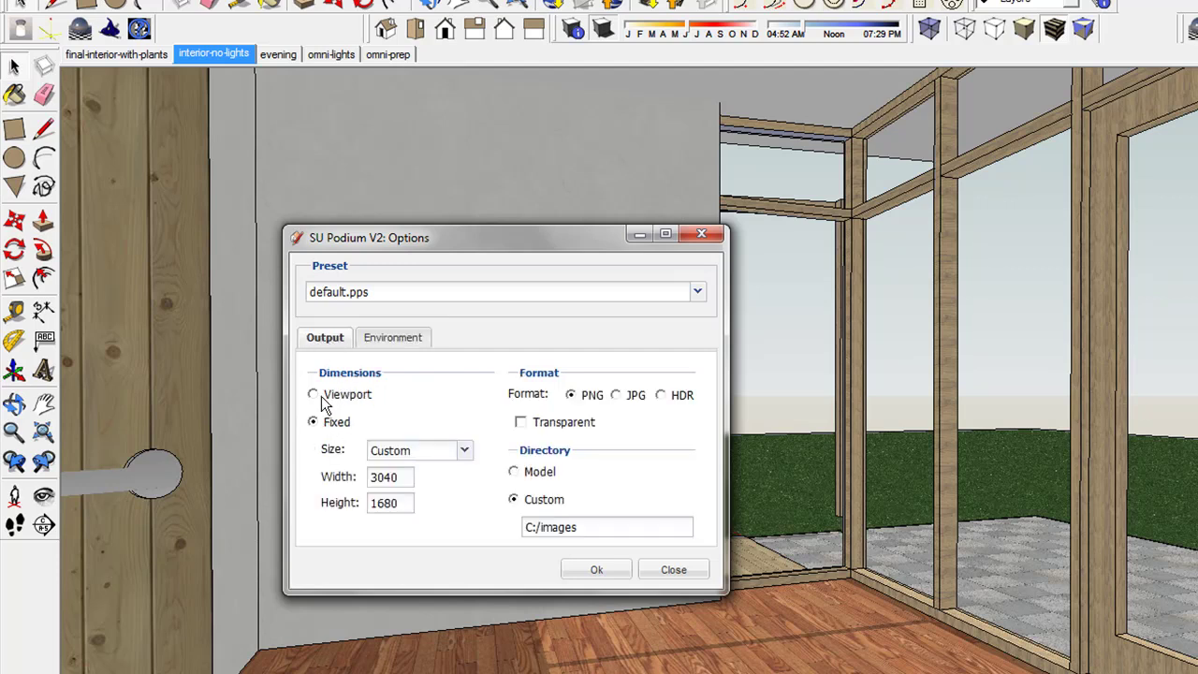
click(315, 395)
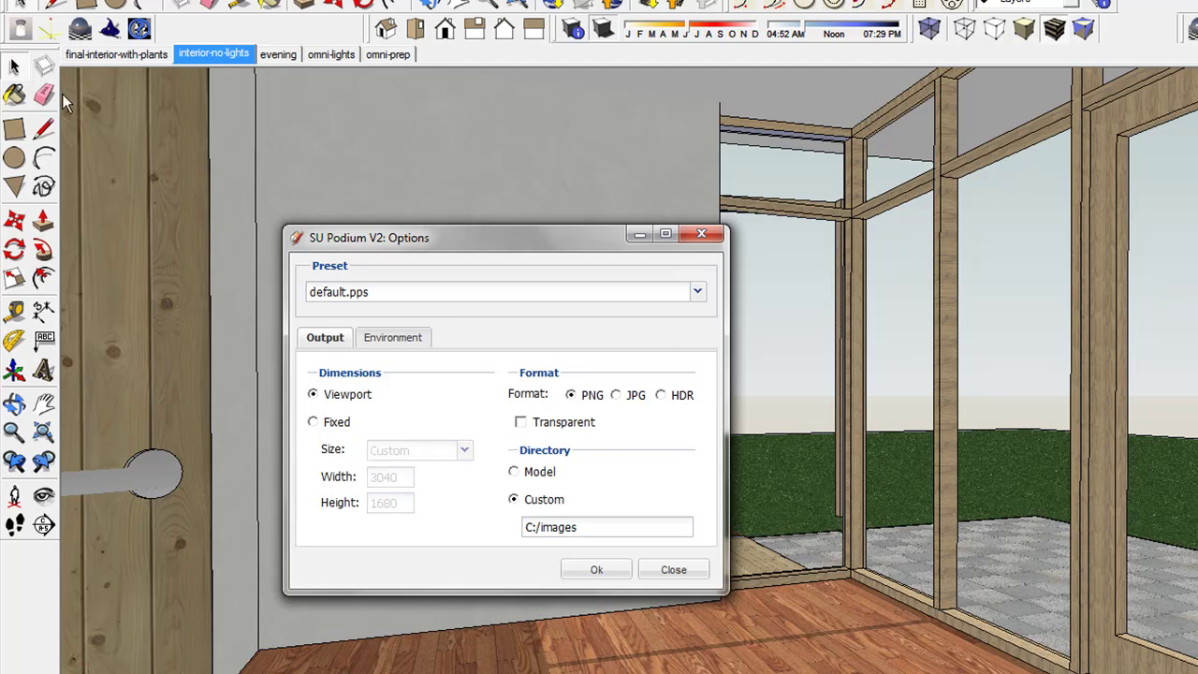
click(597, 571)
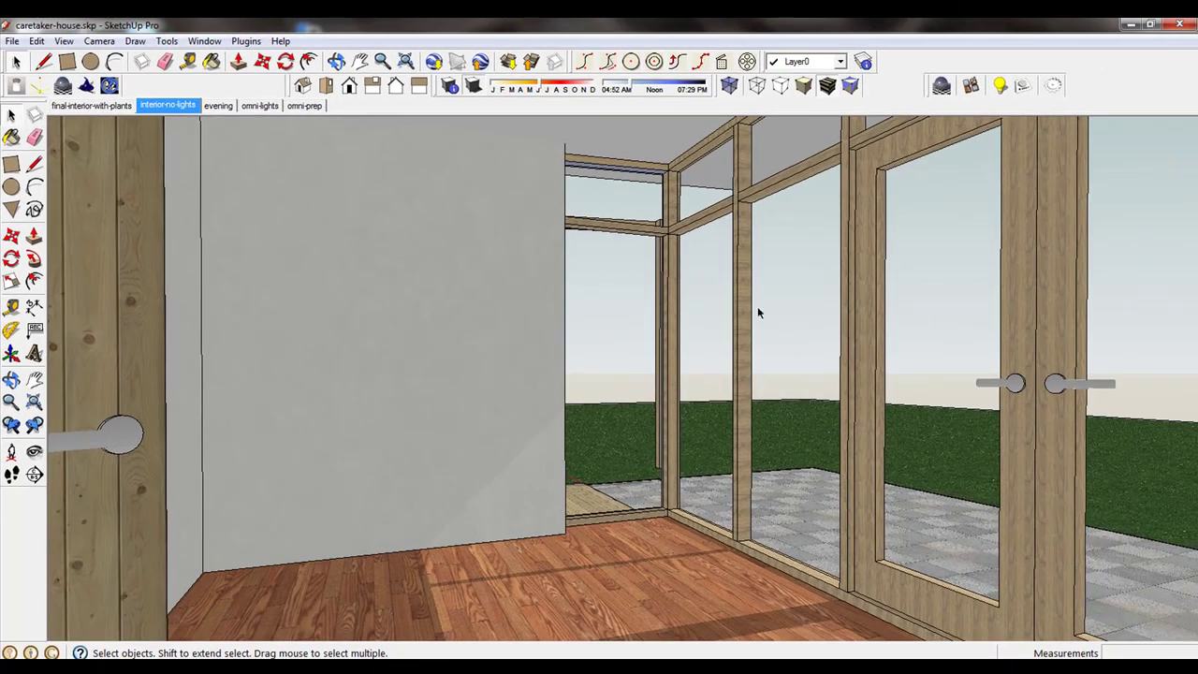
Render the current interior scene with Podium and preview the 1534 x 700 result.
click(942, 86)
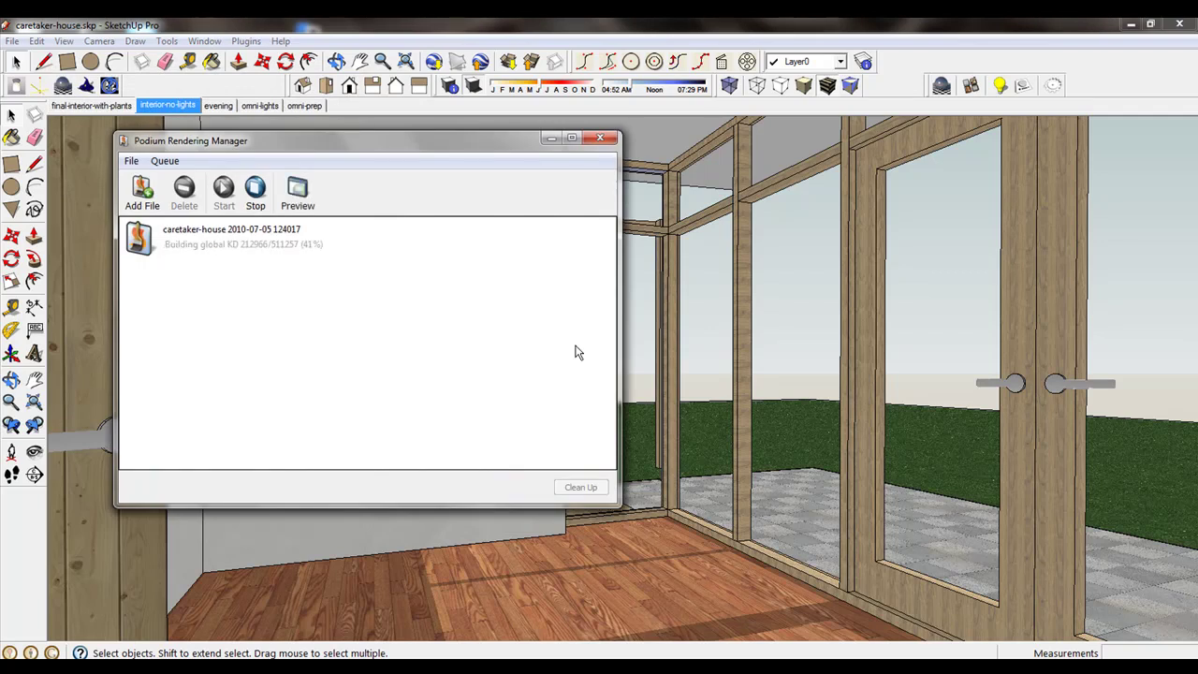
click(300, 191)
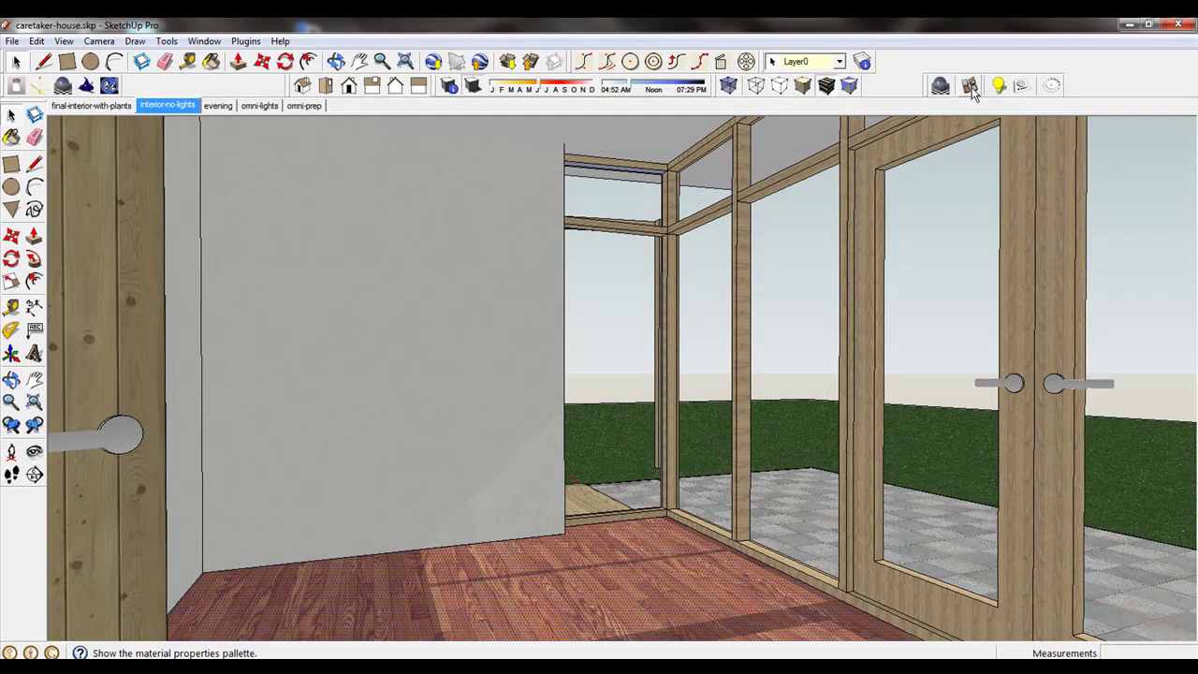
Give the floor blurred Reflection 30 and Diffuse 70, then launch a new Podium render.
click(971, 87)
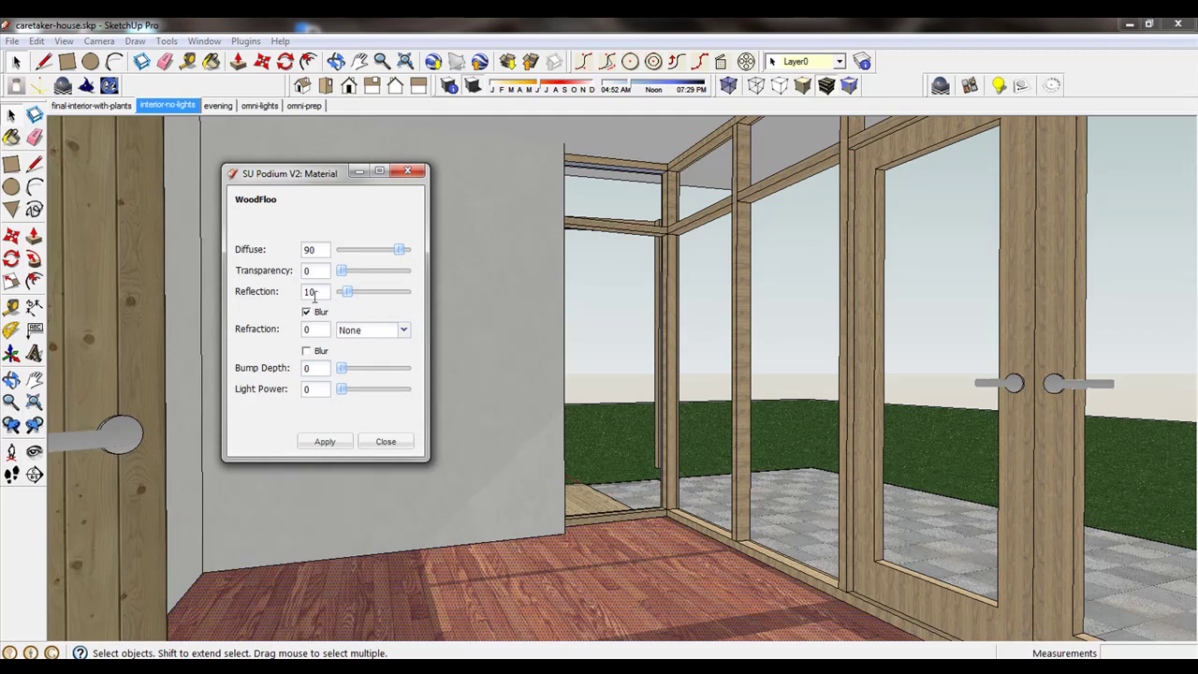
double_click(315, 293)
text(30)
double_click(316, 251)
text(70)
click(331, 444)
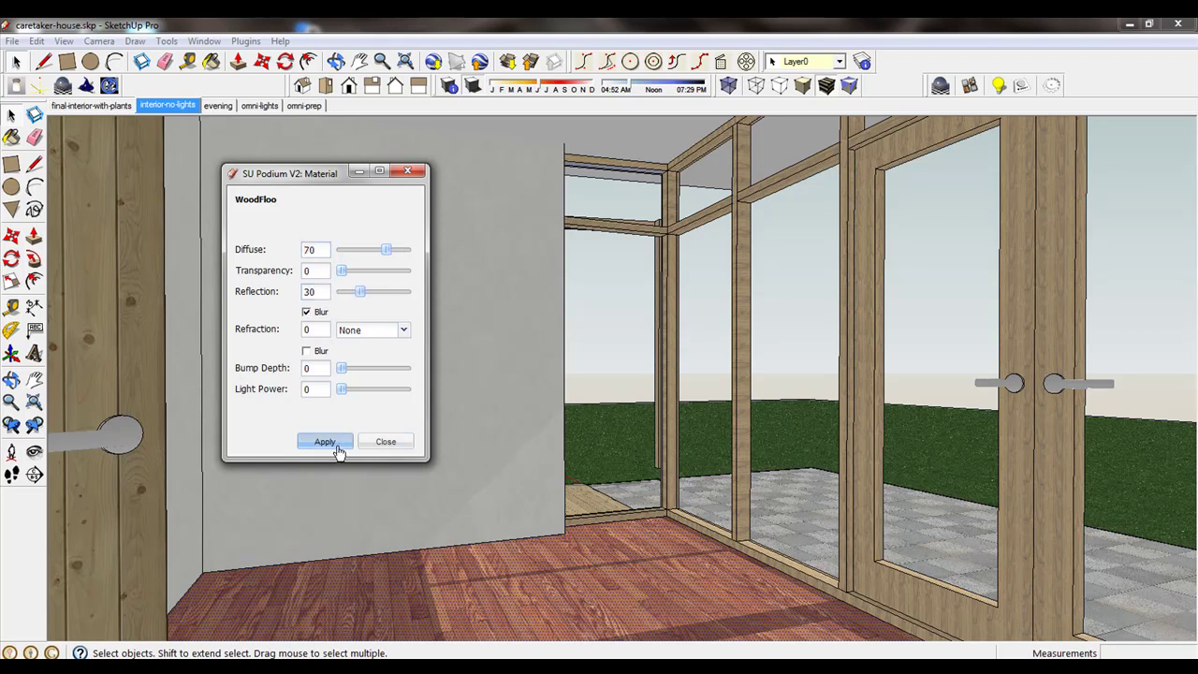
click(388, 444)
click(939, 86)
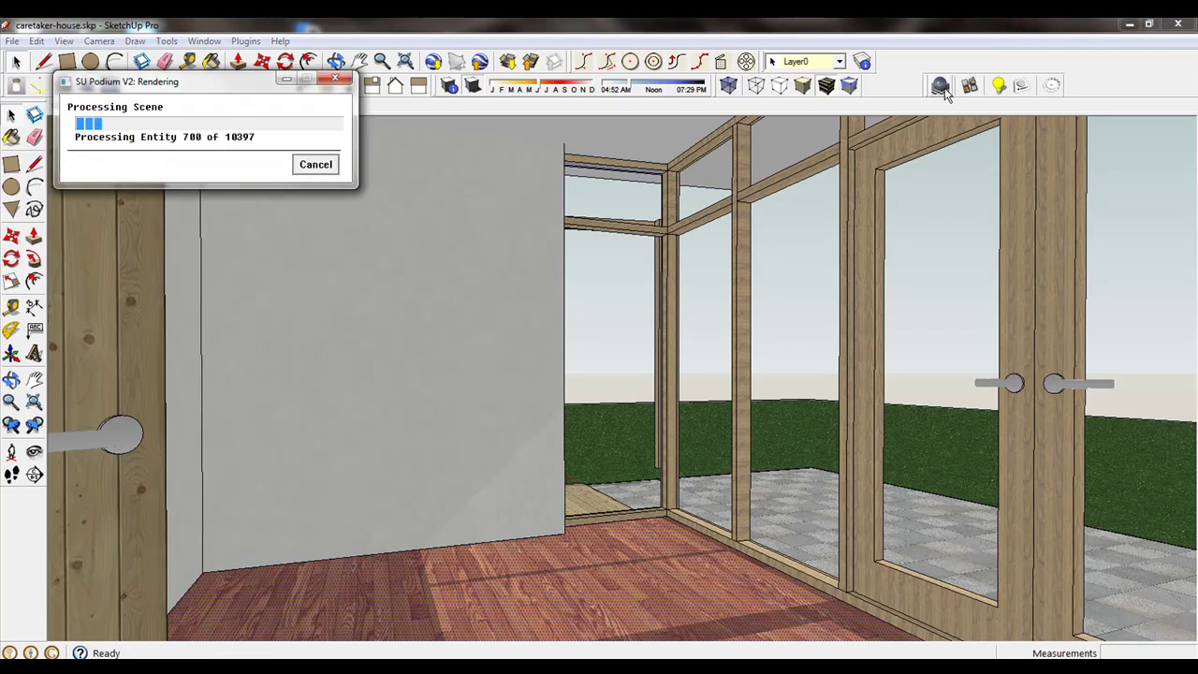